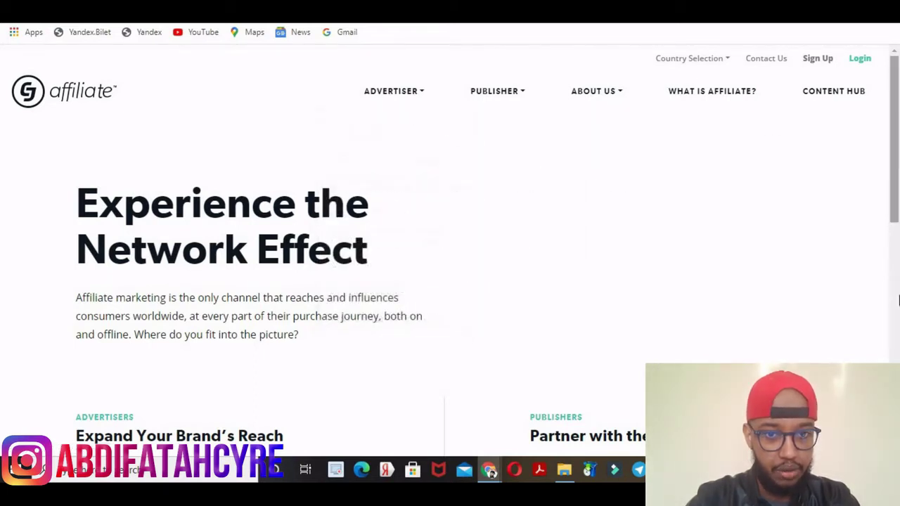
- Open the publisher sign-up form from the "Partner with the World's Best Brands" section of the home page
{"action": "left_click", "coordinate": [898, 224]}
{"action": "left_click", "coordinate": [898, 223]}
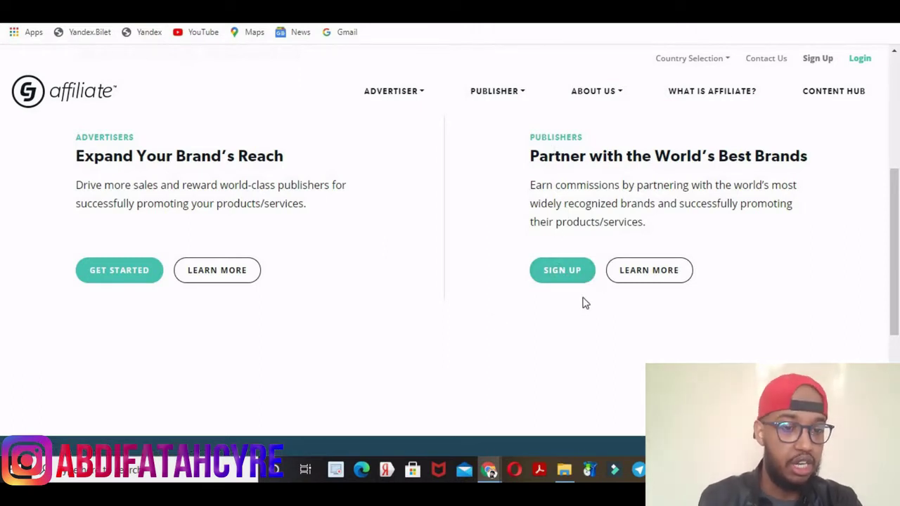
{"action": "left_click", "coordinate": [566, 270]}
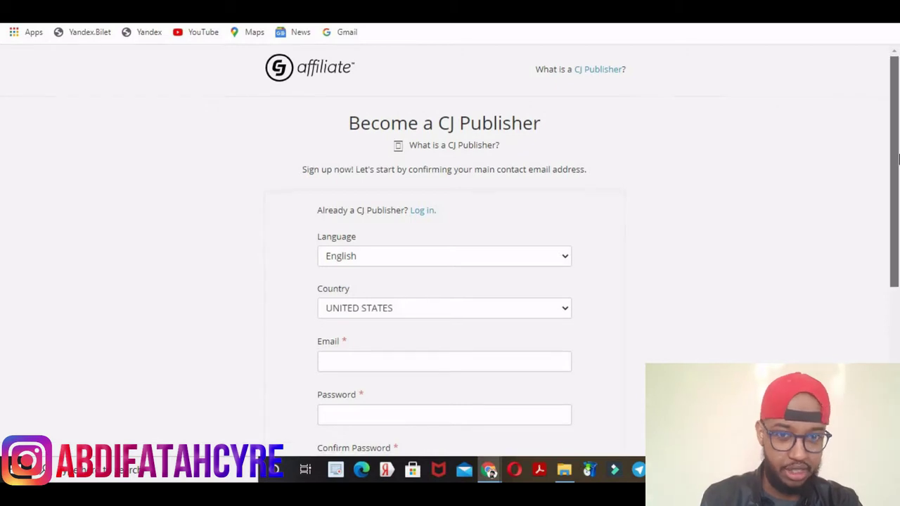
- Look through the country choices on the publisher sign-up form, then close the list without choosing another country
{"action": "left_click_drag", "start_coordinate": [899, 132], "coordinate": [898, 220]}
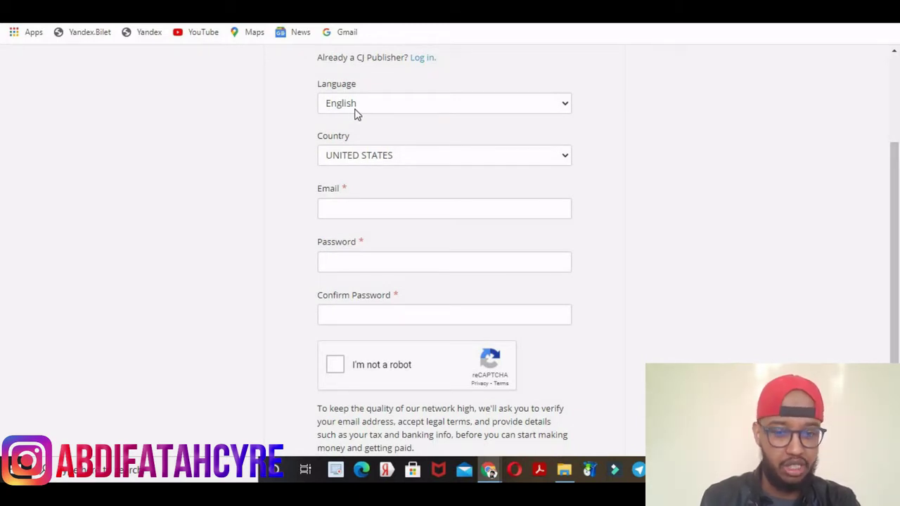
{"action": "left_click", "coordinate": [349, 161]}
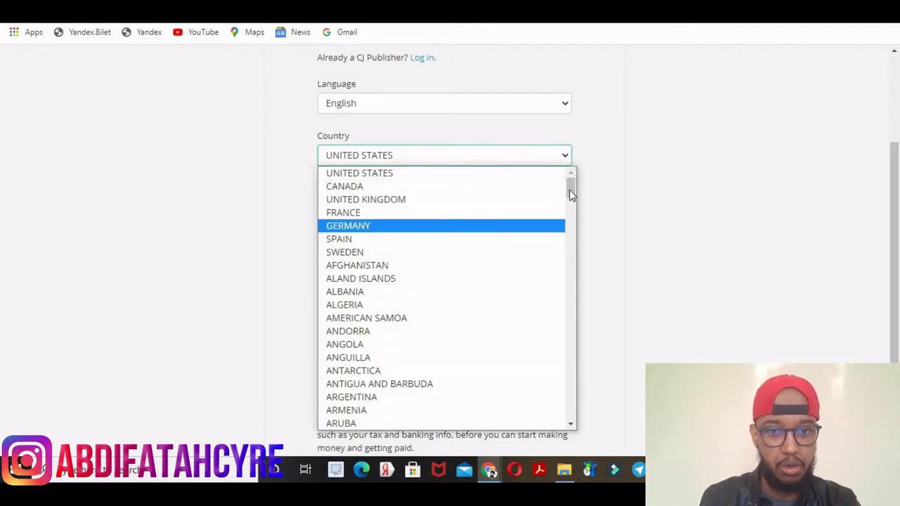
{"action": "scroll", "coordinate": [589, 255], "scroll_direction": "down", "scroll_amount": 12}
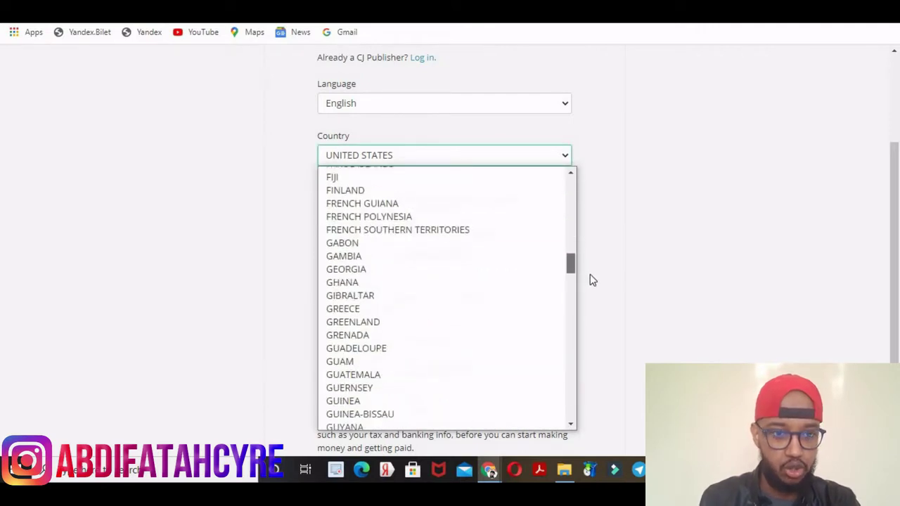
{"action": "left_click_drag", "start_coordinate": [593, 280], "coordinate": [567, 367]}
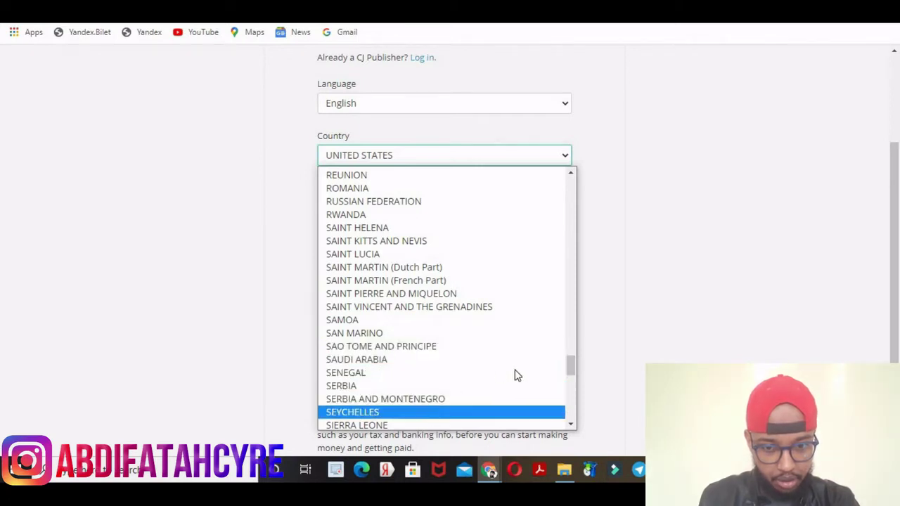
{"action": "scroll", "coordinate": [575, 374], "scroll_direction": "down", "scroll_amount": 4}
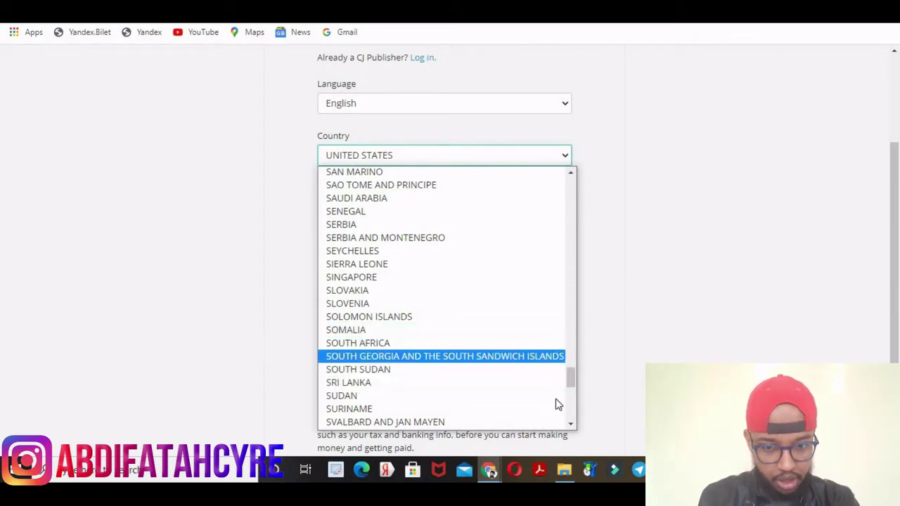
{"action": "scroll", "coordinate": [576, 395], "scroll_direction": "down", "scroll_amount": 10}
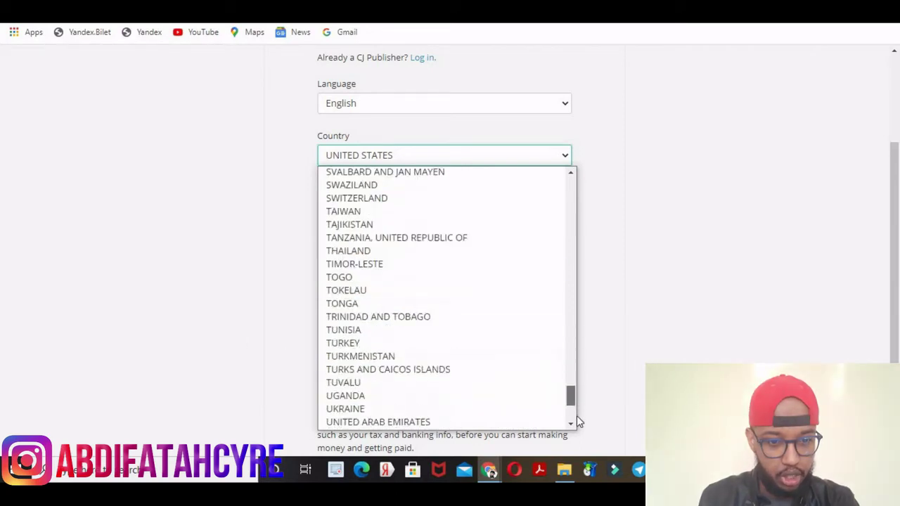
{"action": "left_click", "coordinate": [638, 179]}
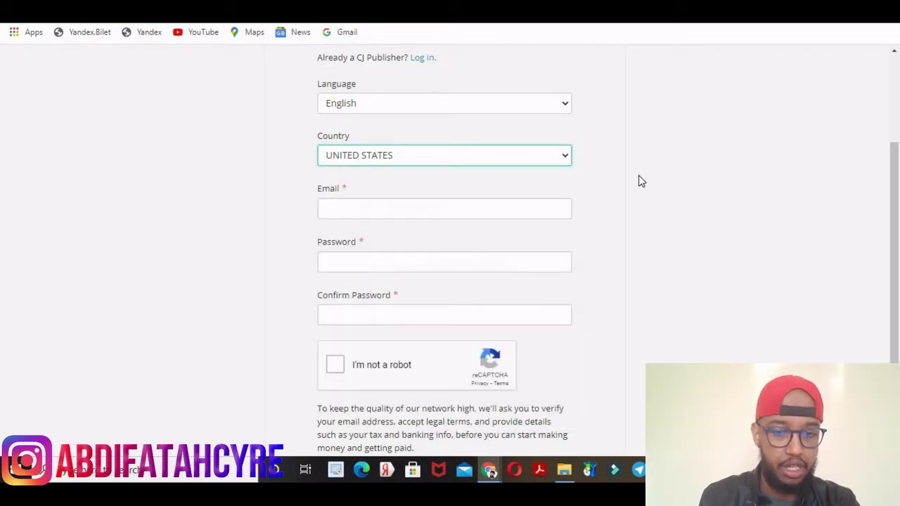
- Review the email, password, password confirmation, reCAPTCHA and email verification parts of the sign-up form
{"action": "left_click", "coordinate": [366, 211]}
{"action": "left_click", "coordinate": [372, 278]}
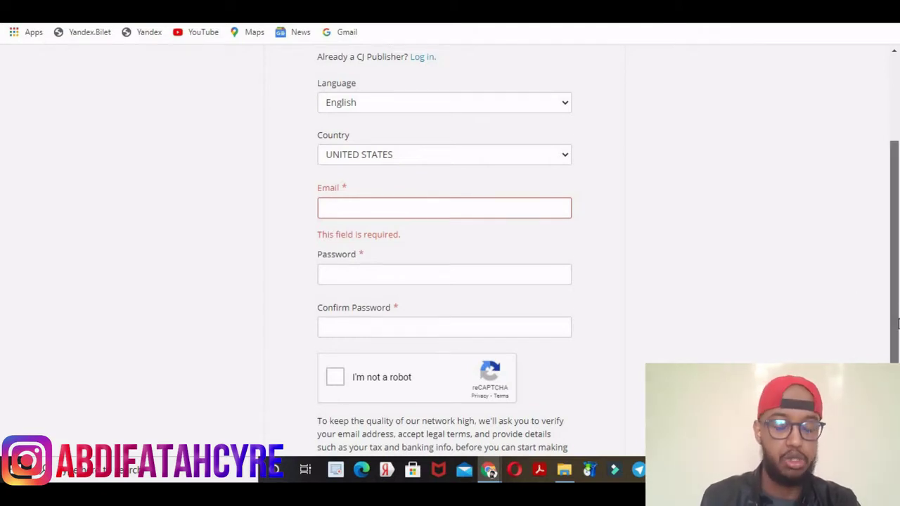
{"action": "left_click_drag", "start_coordinate": [898, 266], "coordinate": [891, 357]}
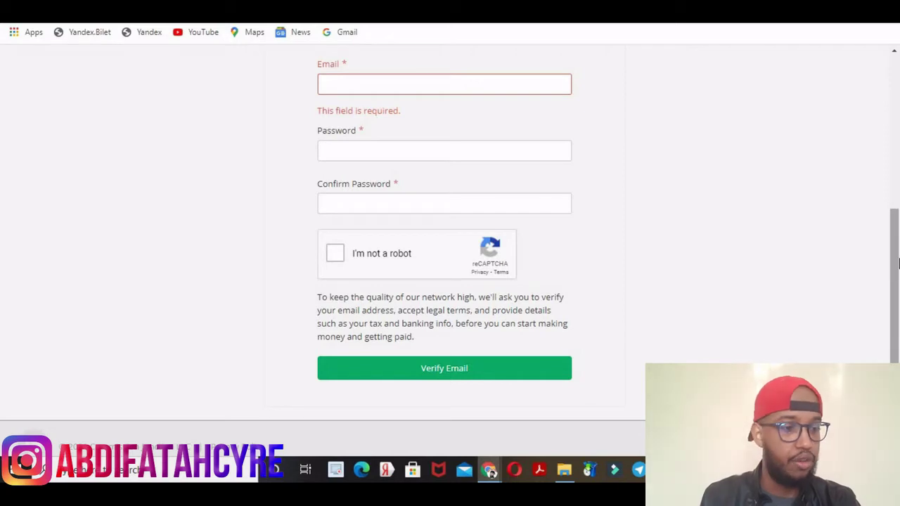
{"action": "left_click", "coordinate": [898, 130]}
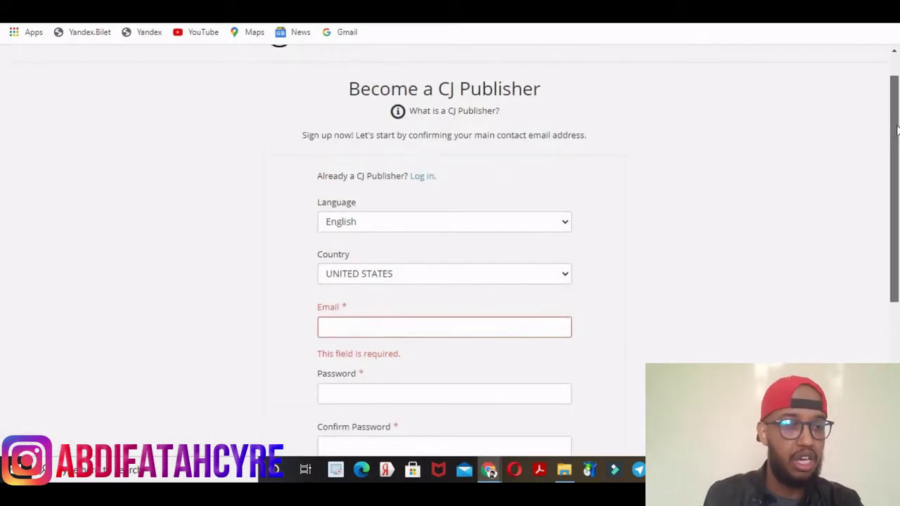
{"action": "left_click_drag", "start_coordinate": [899, 127], "coordinate": [893, 100]}
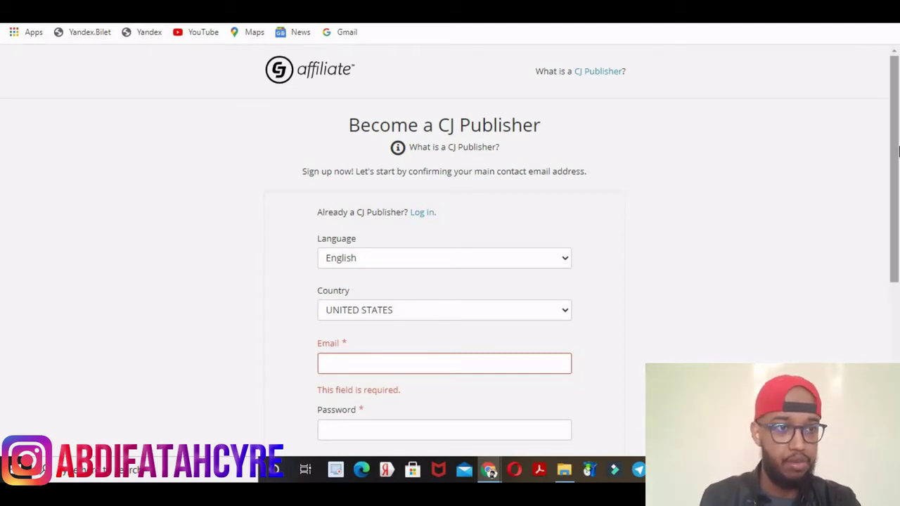
{"action": "scroll", "coordinate": [898, 127], "scroll_direction": "down", "scroll_amount": 5}
{"action": "scroll", "coordinate": [898, 112], "scroll_direction": "up", "scroll_amount": 5}
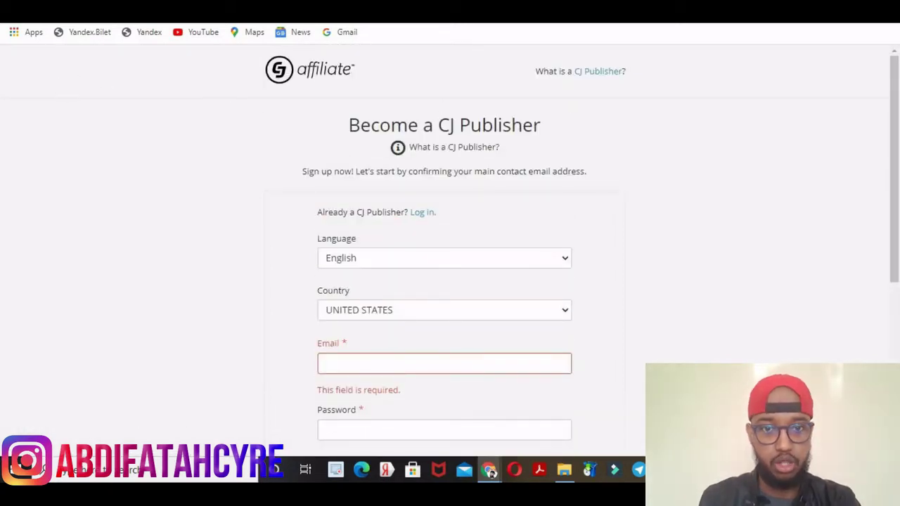
- Return to the CJ Affiliate home page and log in to the existing account with the prefilled credentials
{"action": "key", "text": "alt+Left"}
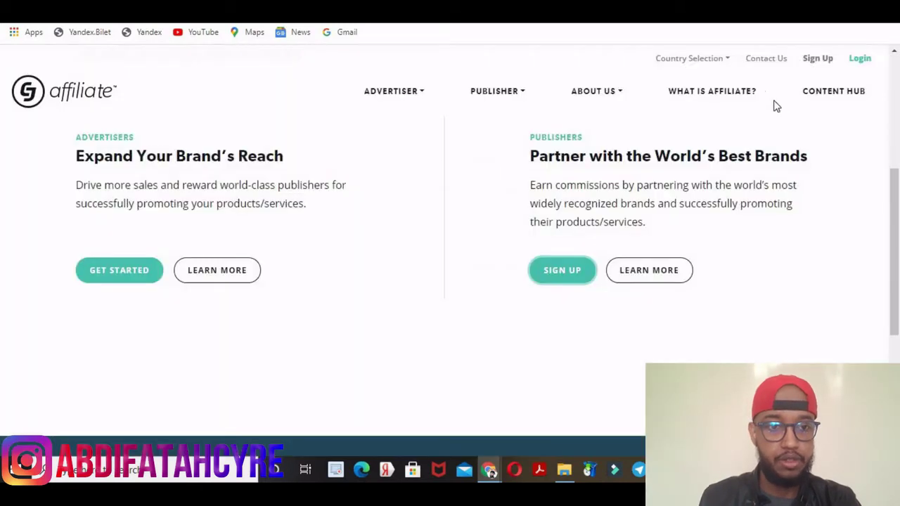
{"action": "left_click", "coordinate": [858, 60]}
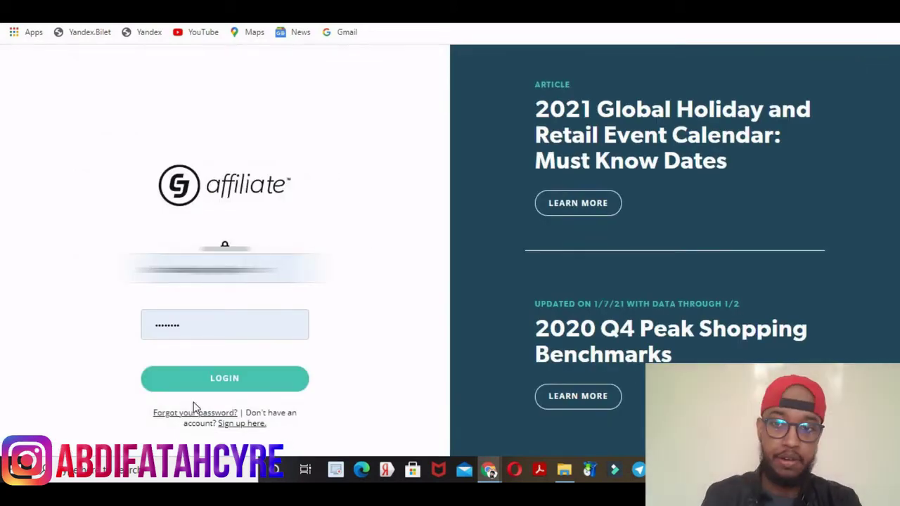
{"action": "left_click", "coordinate": [196, 391]}
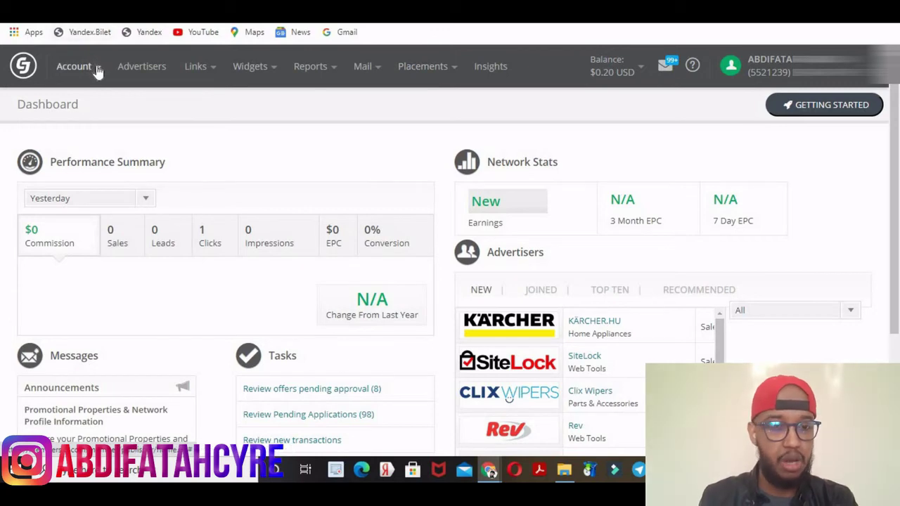
- Examine the balance, account, links and widgets options available from the dashboard
{"action": "left_click", "coordinate": [641, 69]}
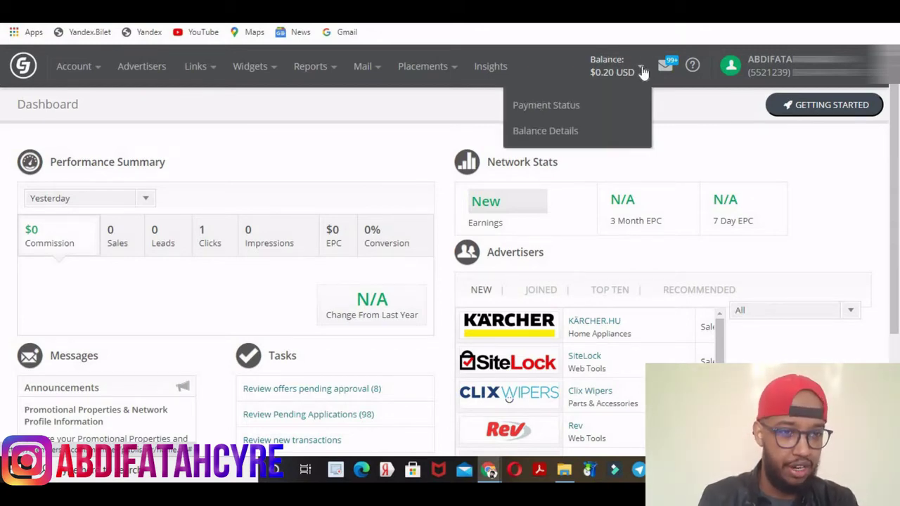
{"action": "left_click", "coordinate": [723, 148]}
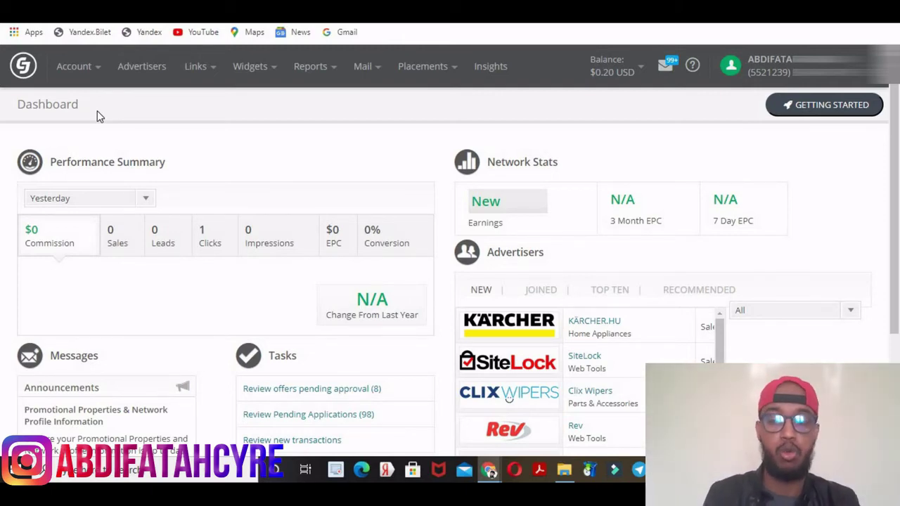
{"action": "left_click", "coordinate": [92, 69]}
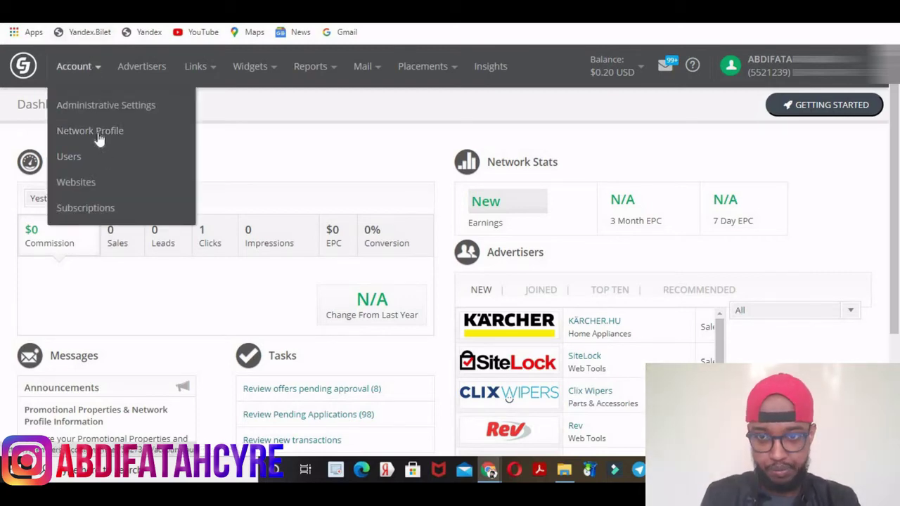
{"action": "right_click", "coordinate": [151, 68]}
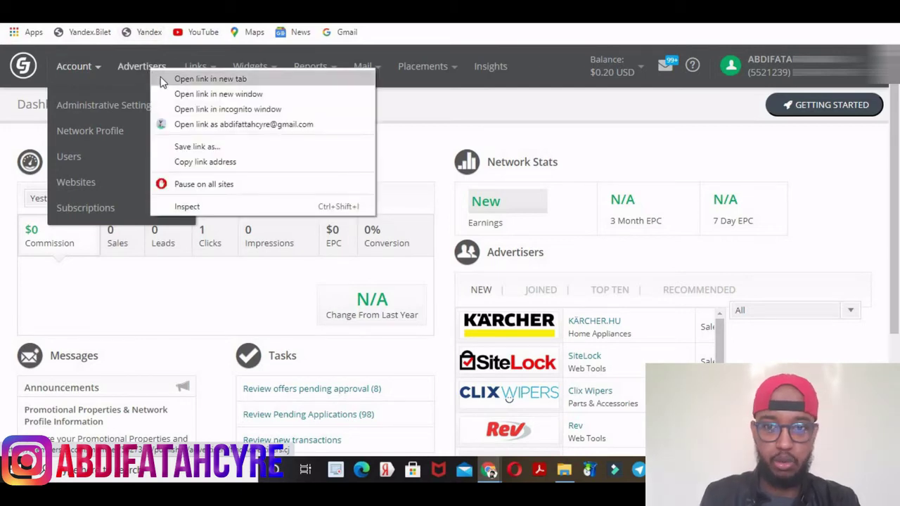
{"action": "left_click", "coordinate": [278, 56]}
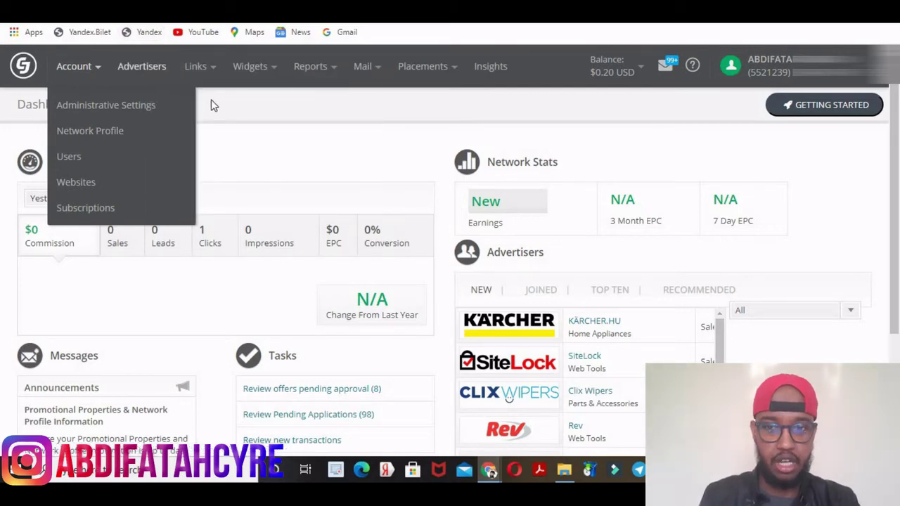
{"action": "left_click", "coordinate": [208, 75]}
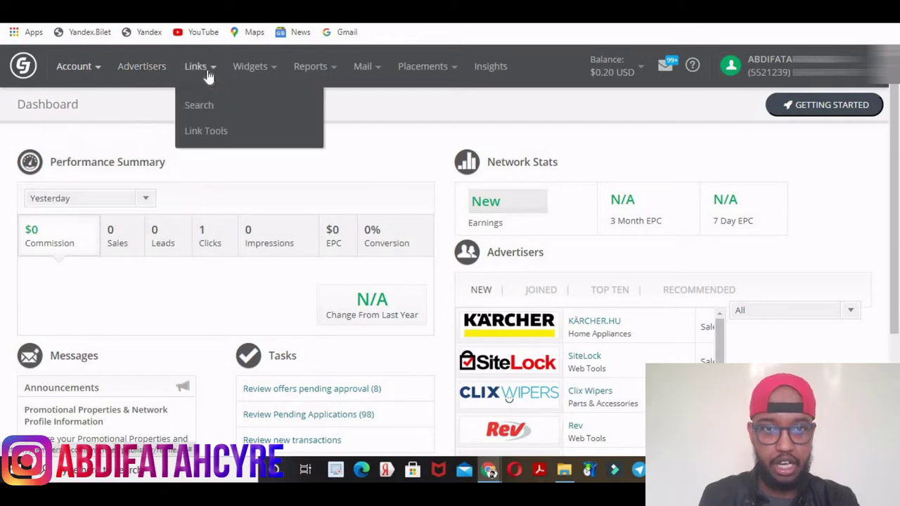
{"action": "left_click", "coordinate": [273, 73]}
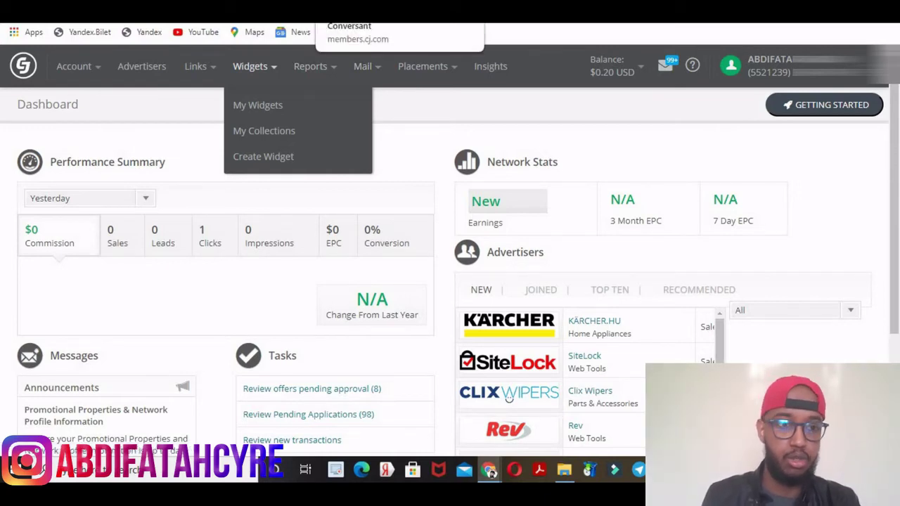
- Close the leftover publisher sign-up page and open the Advertisers page of the account
{"action": "left_click", "coordinate": [327, 15]}
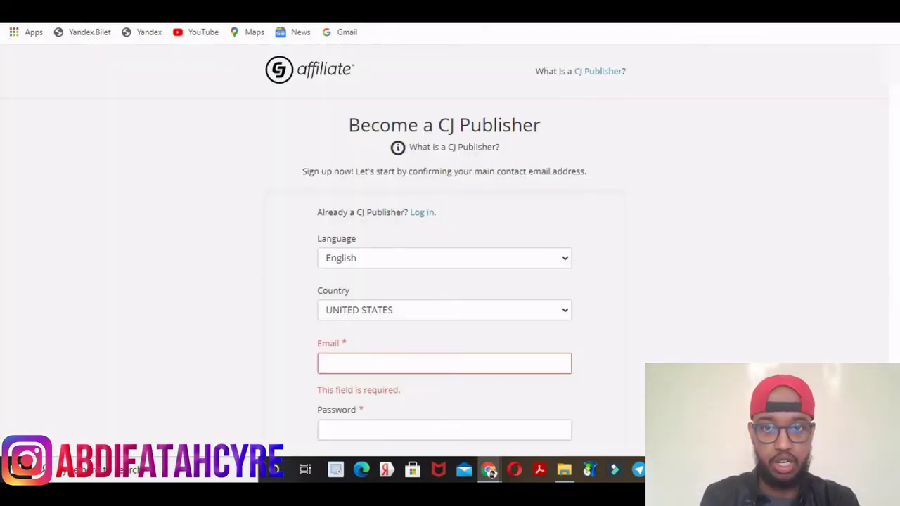
{"action": "key", "text": "ctrl+w"}
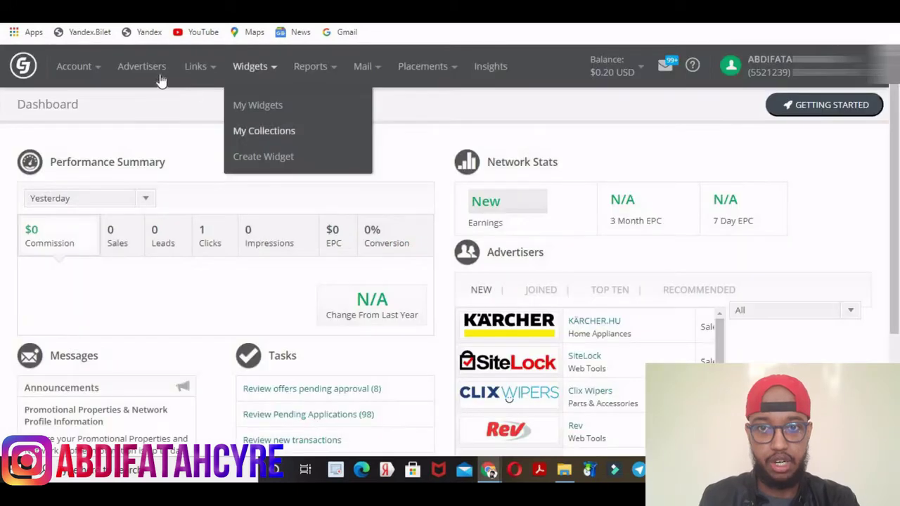
{"action": "right_click", "coordinate": [154, 73]}
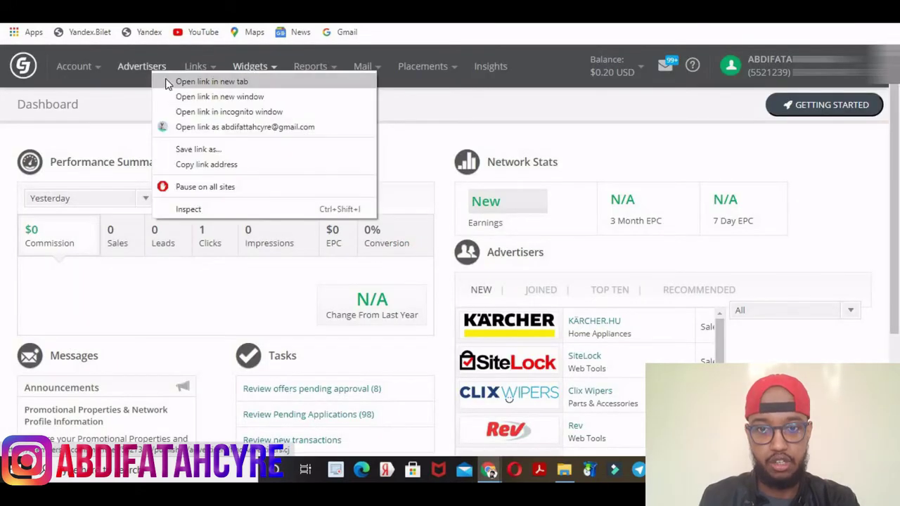
{"action": "key", "text": "Escape"}
{"action": "left_click", "coordinate": [509, 398]}
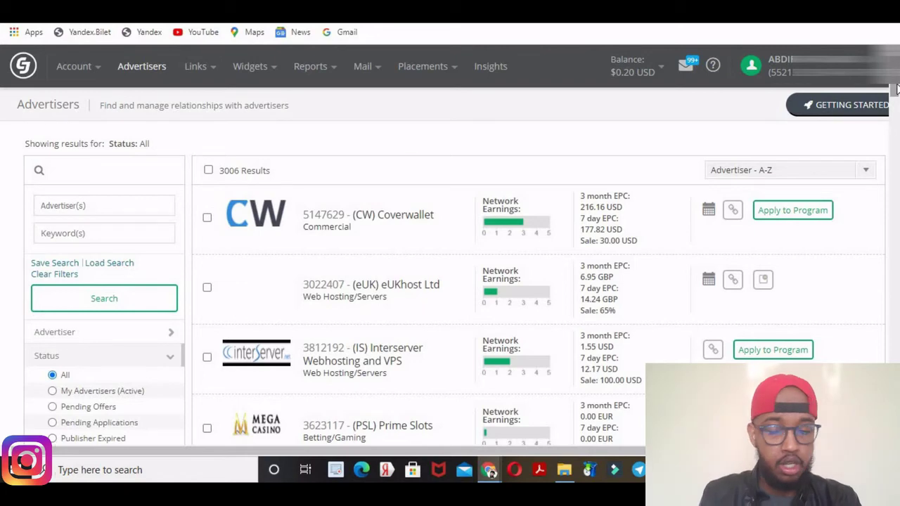
{"action": "left_click_drag", "start_coordinate": [896, 88], "coordinate": [897, 106]}
{"action": "scroll", "coordinate": [723, 121], "scroll_direction": "up", "scroll_amount": 3}
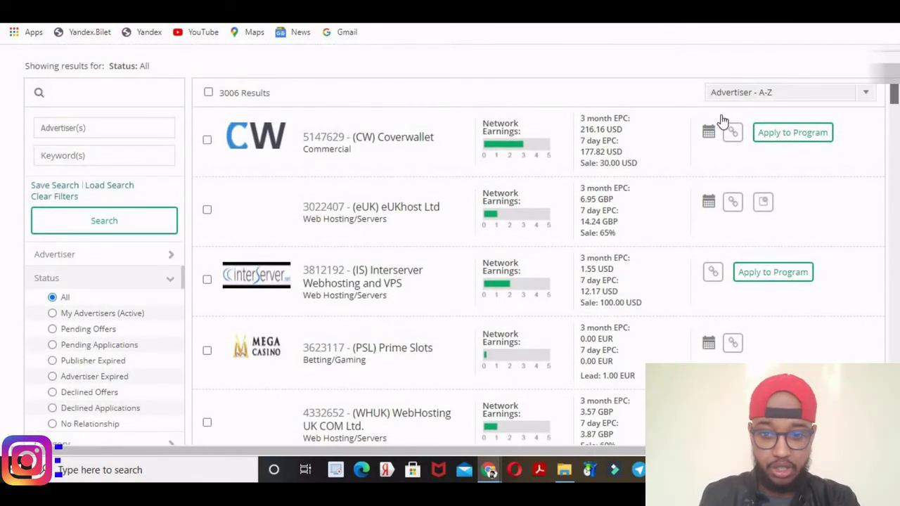
{"action": "left_click", "coordinate": [52, 313]}
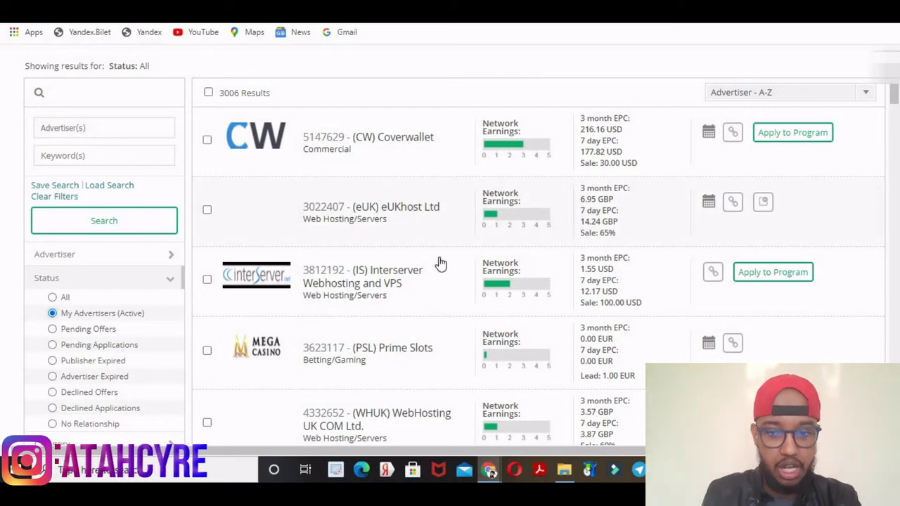
{"action": "left_click", "coordinate": [52, 299]}
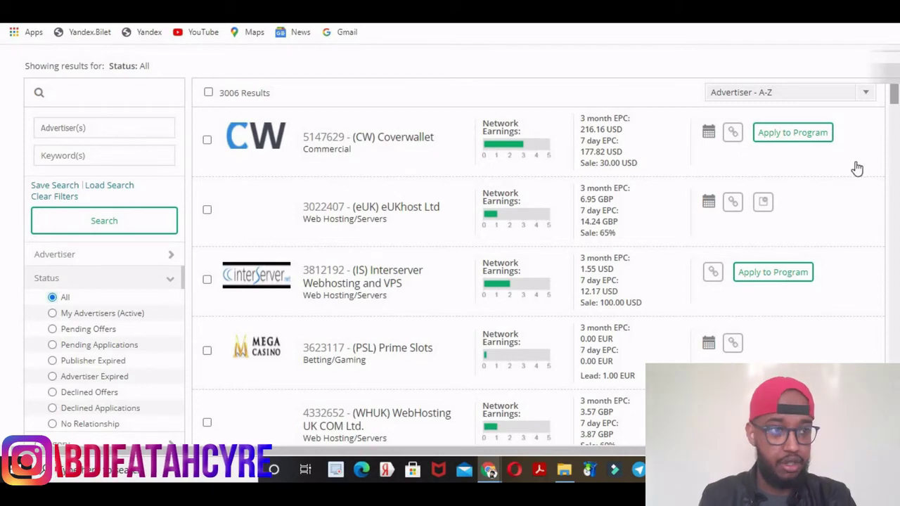
- Apply to the (CW) Coverwallet program, dismiss the McAfee feedback prompt and close the Join Advertiser window
{"action": "left_click", "coordinate": [793, 133]}
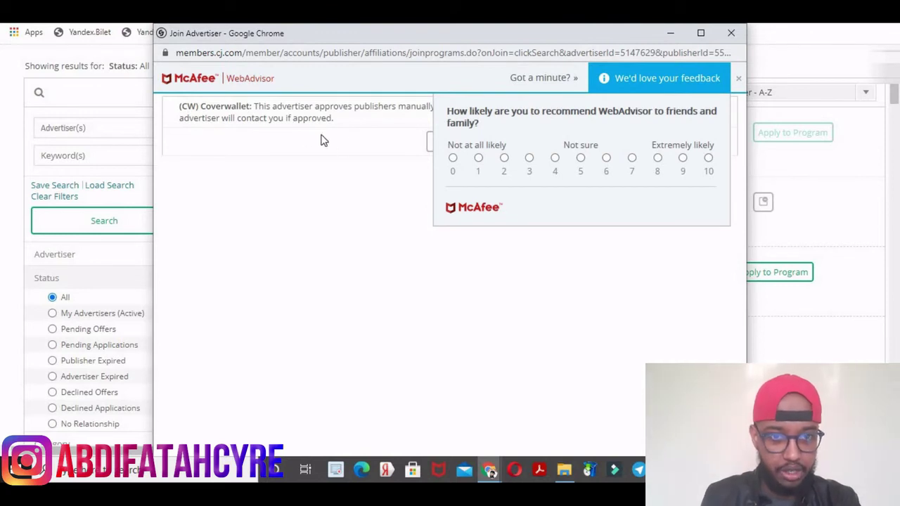
{"action": "left_click", "coordinate": [736, 79]}
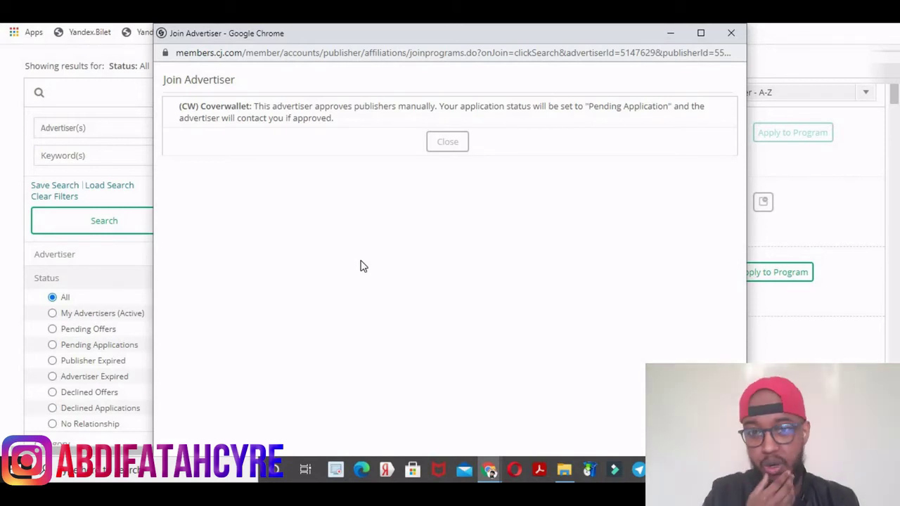
{"action": "left_click", "coordinate": [443, 143]}
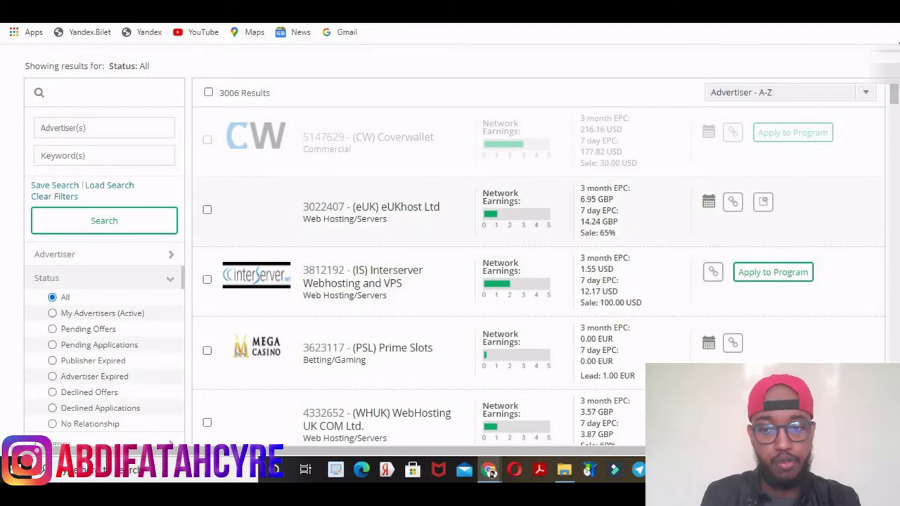
{"action": "scroll", "coordinate": [874, 130], "scroll_direction": "down", "scroll_amount": 20}
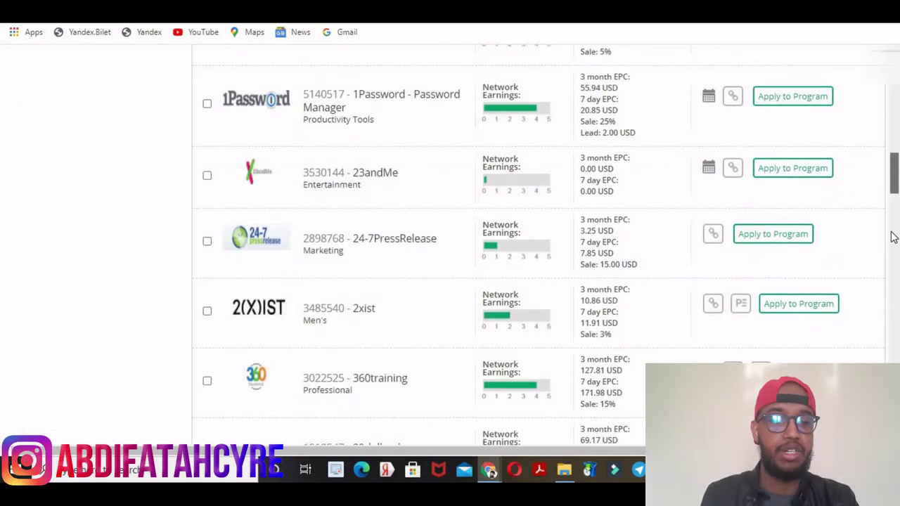
{"action": "scroll", "coordinate": [874, 130], "scroll_direction": "up", "scroll_amount": 20}
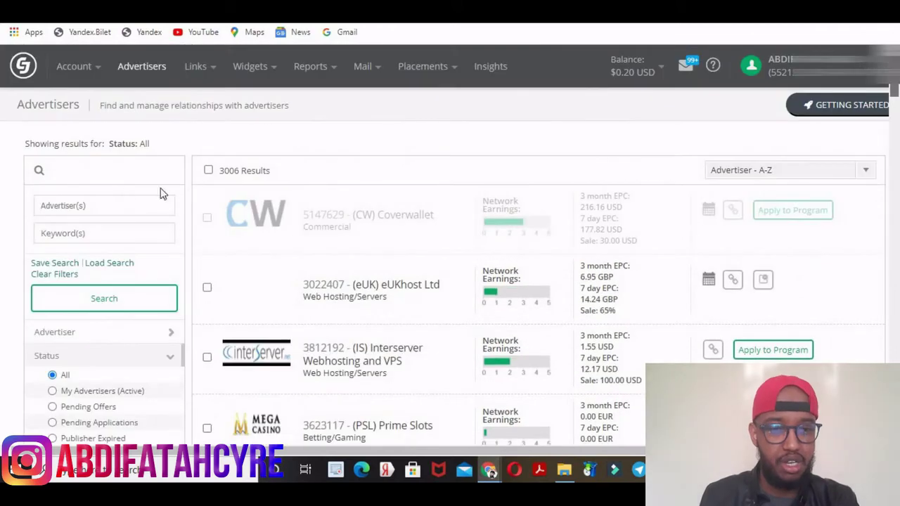